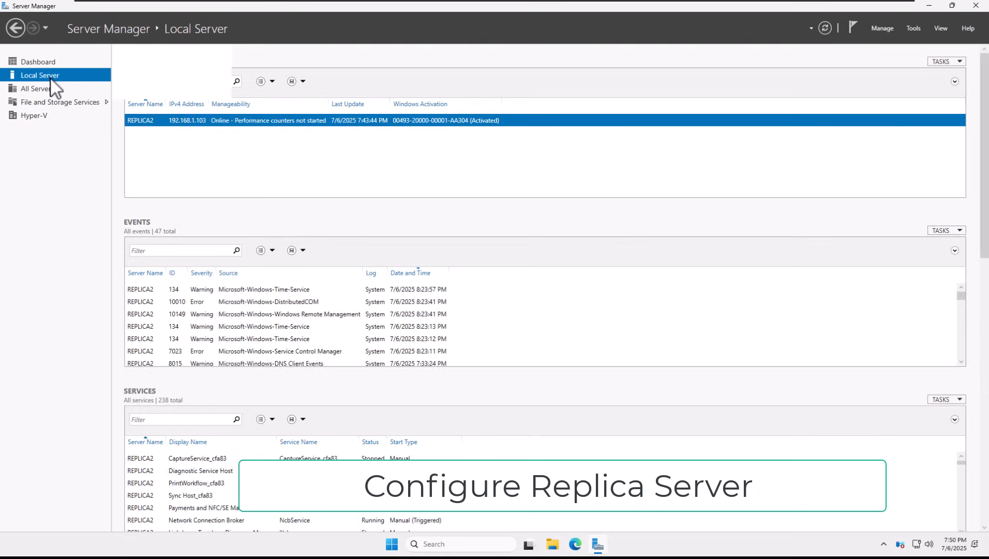
Step: Open Hyper-V Manager for the REPLICA2 server and bring up the Replication Configuration in its Hyper-V settings
left_click(36, 116)
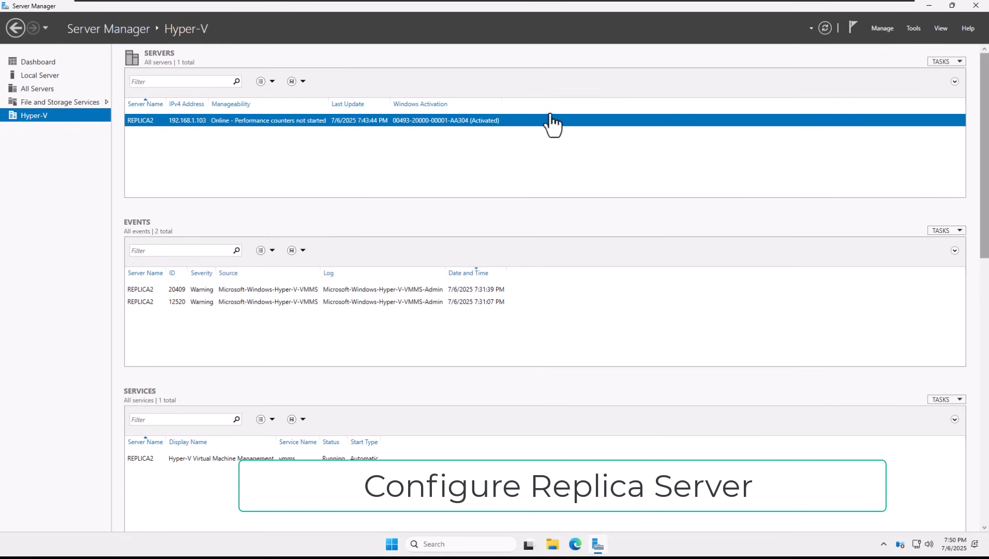
right_click(249, 123)
left_click(292, 202)
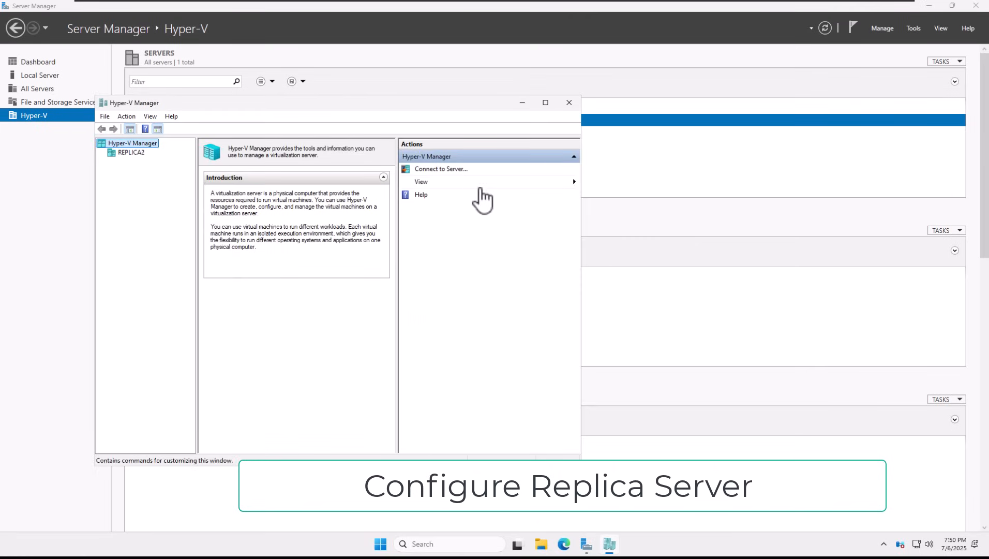
left_click(132, 153)
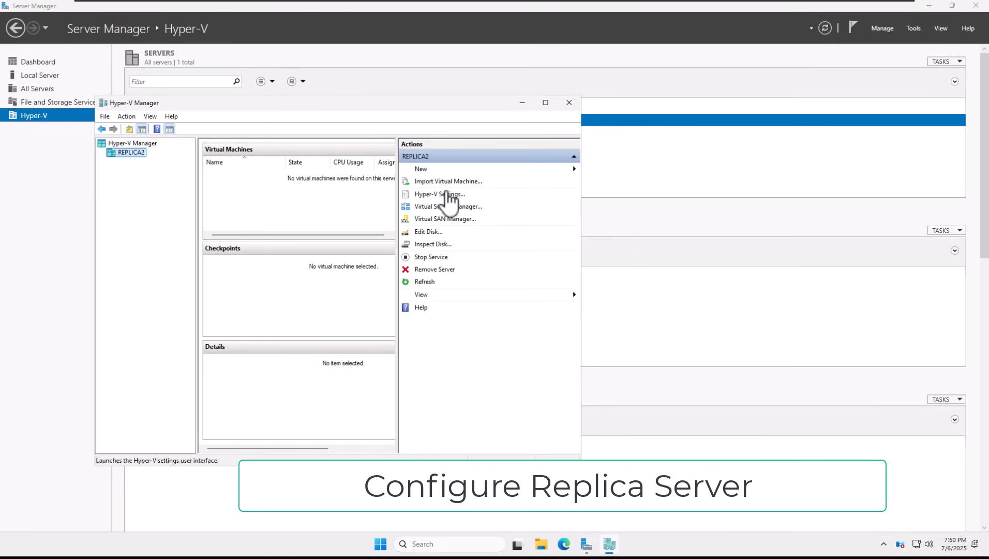
left_click(448, 195)
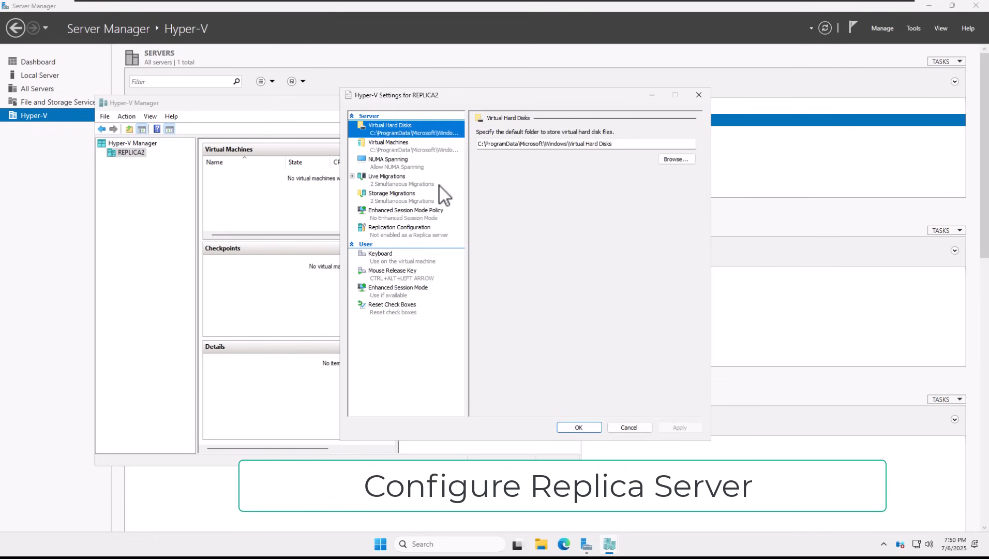
left_click(404, 229)
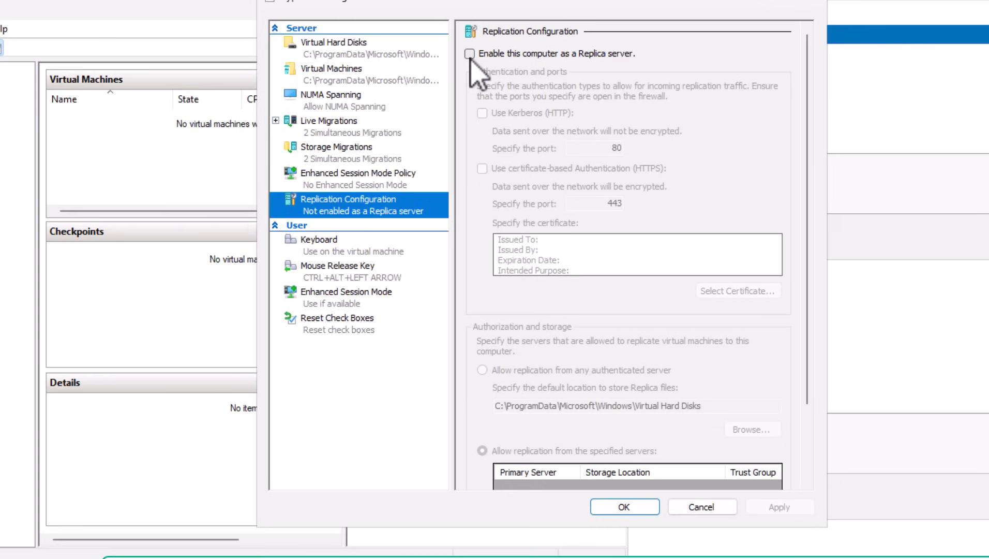
Step: Enable REPLICA2 as a Replica server using Kerberos (HTTP), and allow replication from any authenticated server
left_click(469, 53)
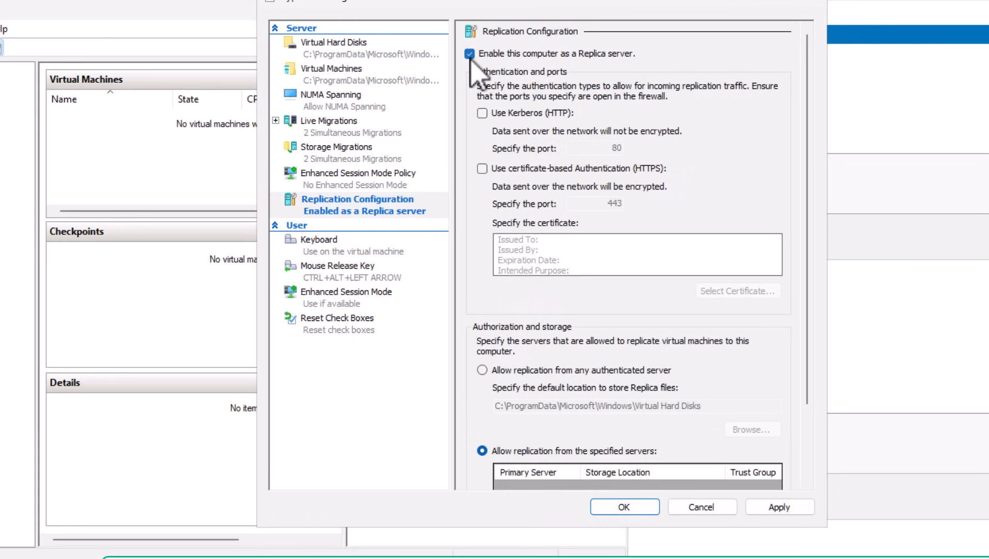
left_click(482, 113)
scroll(563, 327, "down", 3)
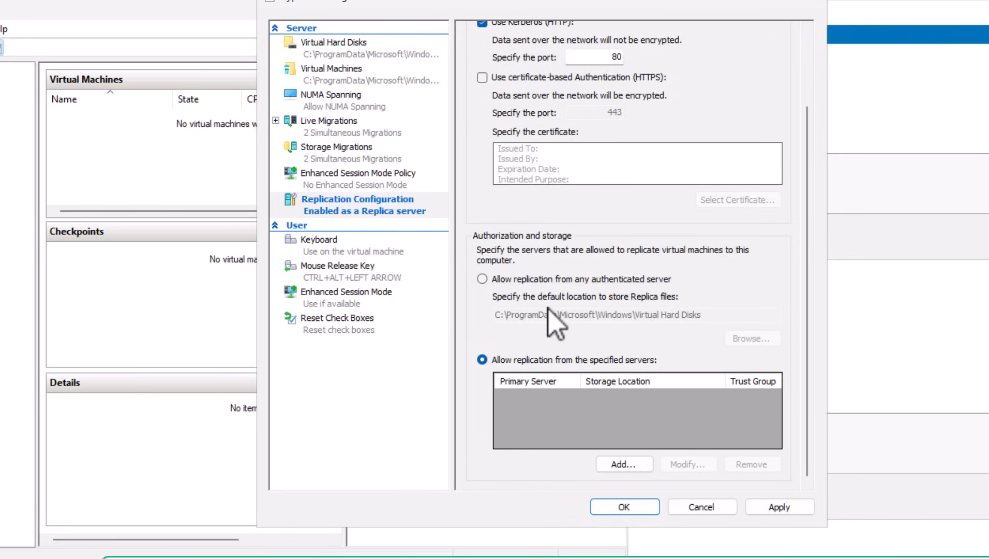
left_click(563, 282)
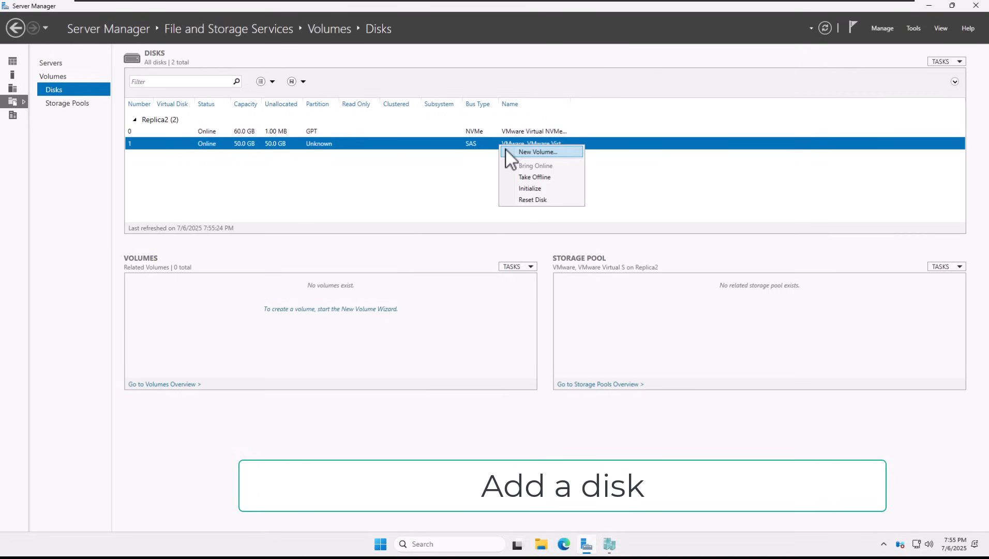
Step: Start a new volume on Replica2's 50 GB Disk 1, initializing it as GPT and accepting the 50.0 GB size and drive letter E
left_click(533, 152)
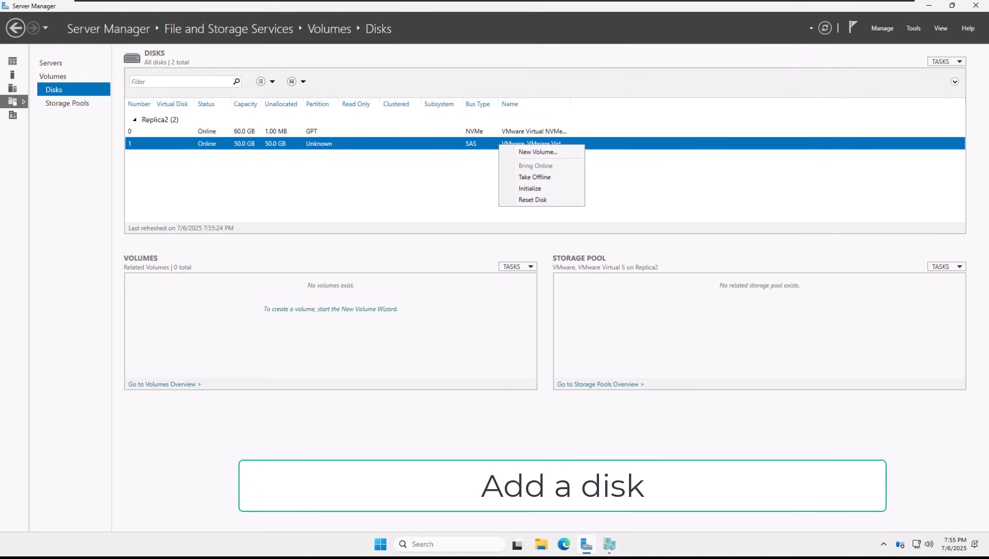
left_click(559, 151)
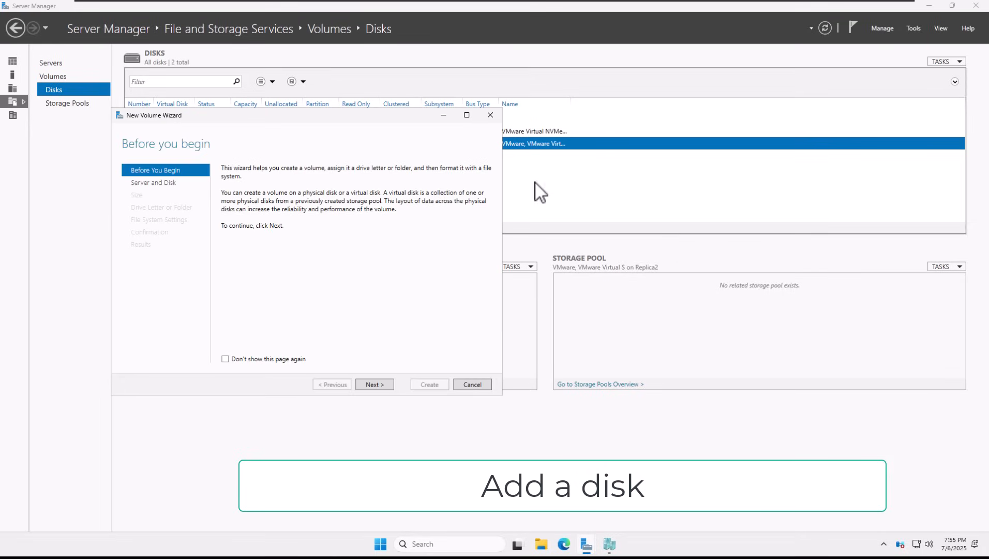
left_click(374, 383)
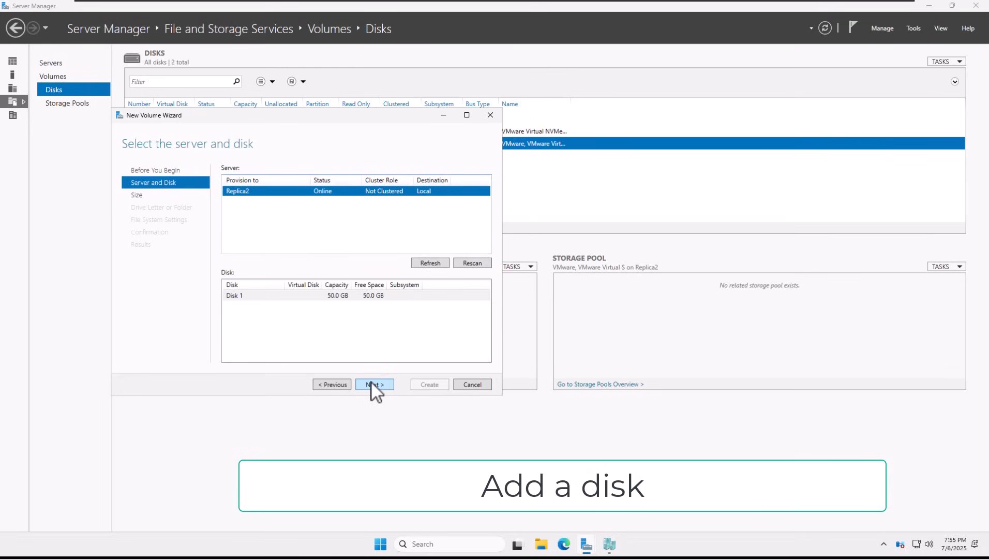
left_click(372, 383)
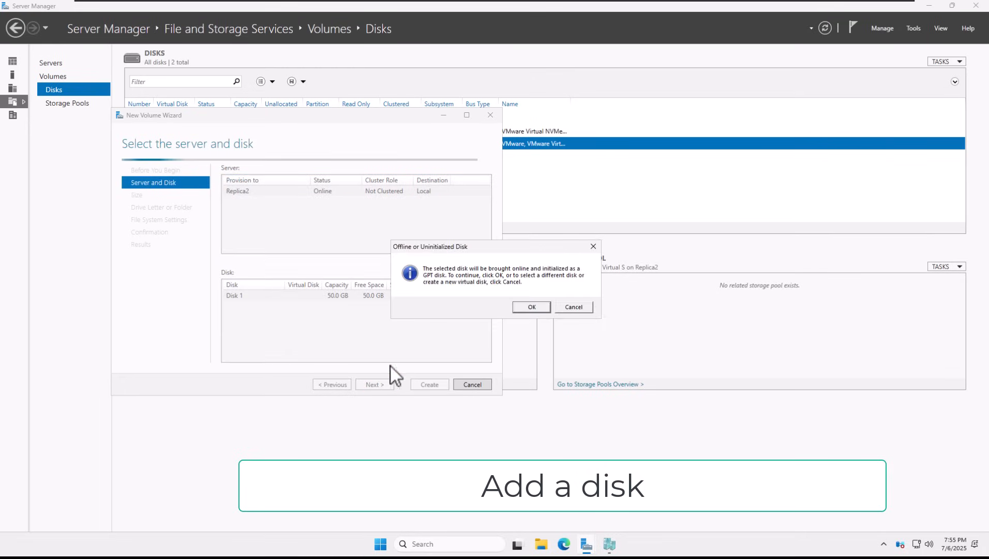
left_click(527, 307)
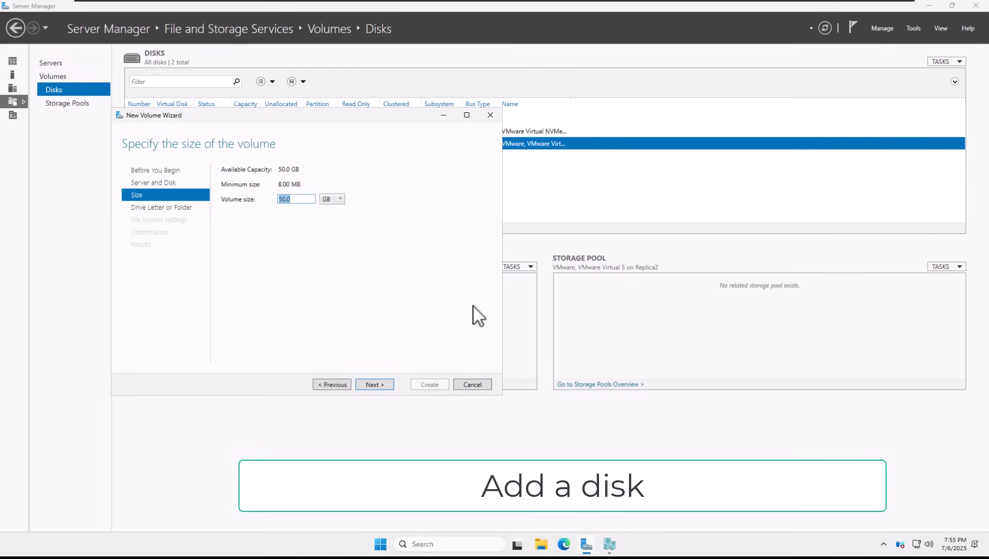
left_click(384, 385)
left_click(372, 384)
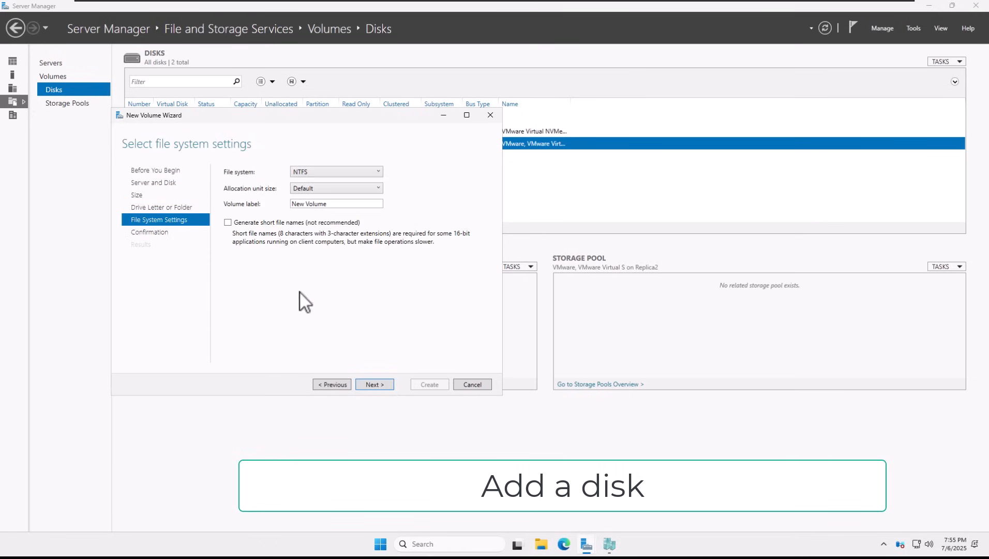
Step: Label the volume Replica, keep NTFS with the default allocation unit size, and create it
left_click_drag(329, 204, 259, 203)
type("Replica")
left_click(373, 383)
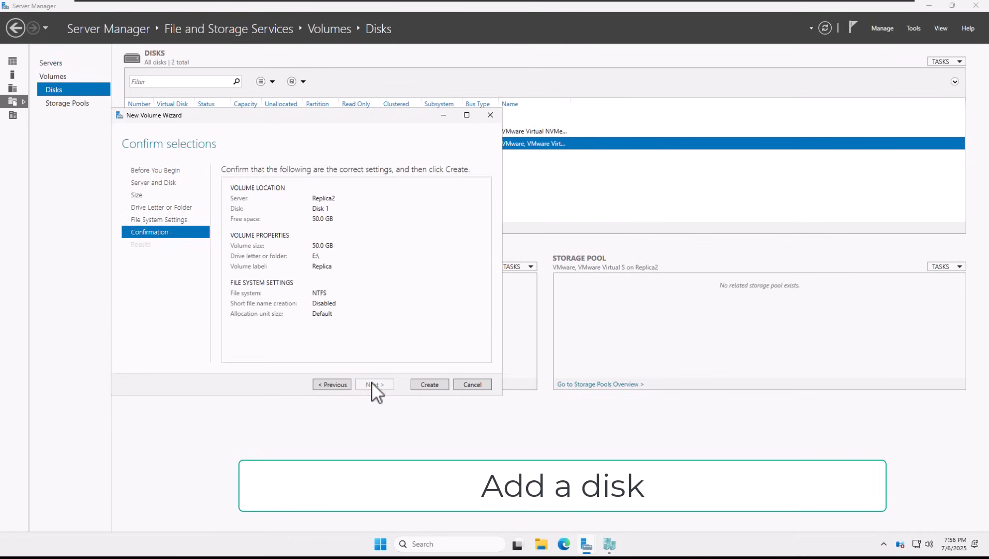
left_click(428, 385)
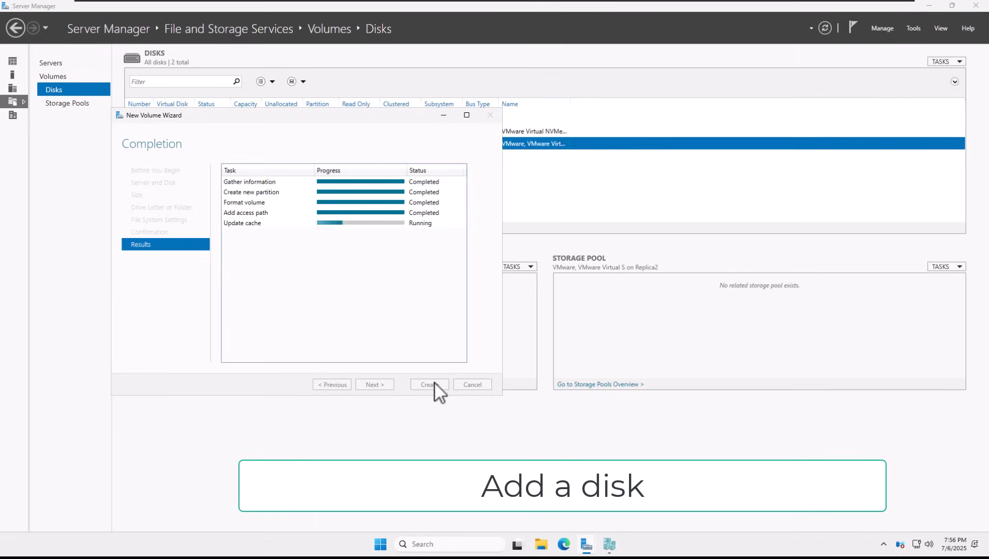
left_click(436, 386)
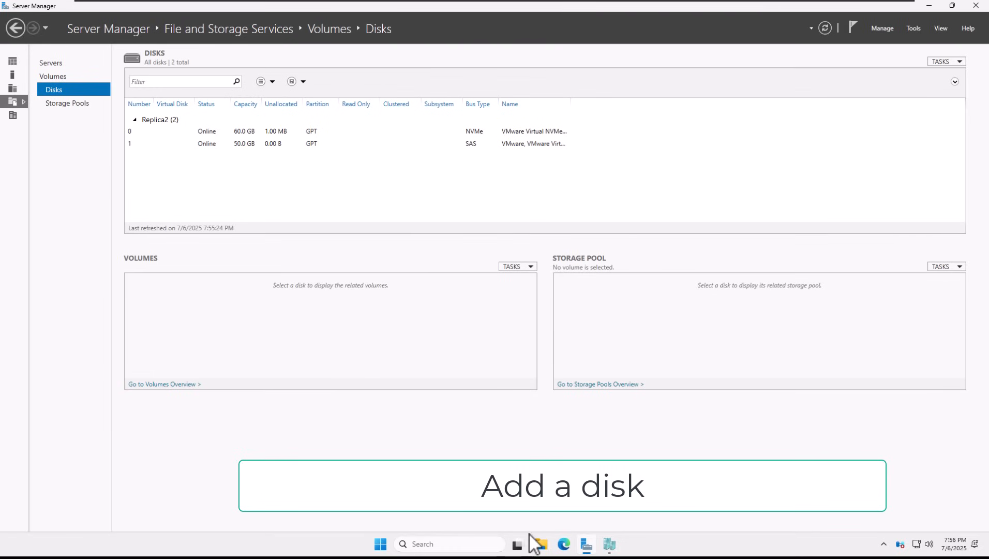
Step: Check the computer's drives in File Explorer and return to the Hyper-V settings for REPLICA2
left_click(547, 544)
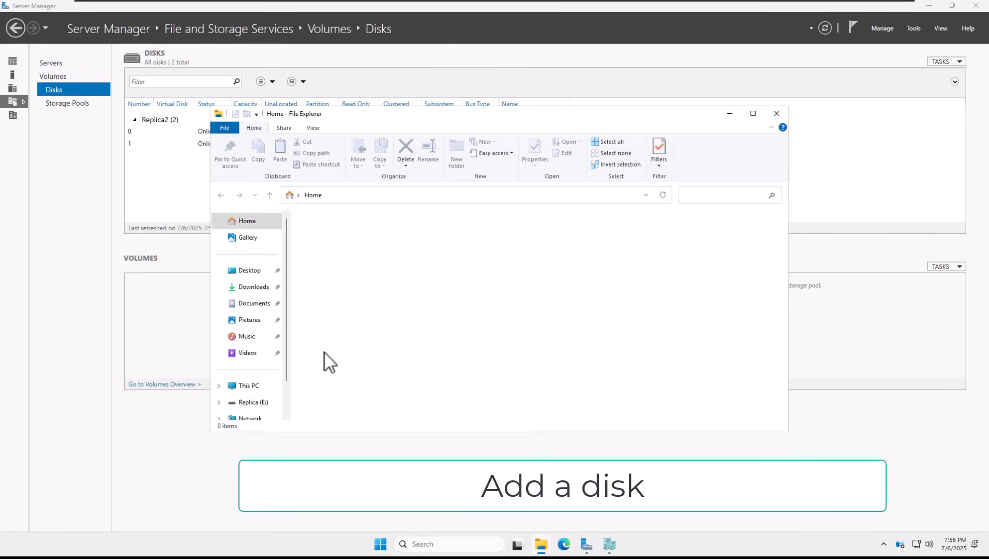
left_click(249, 386)
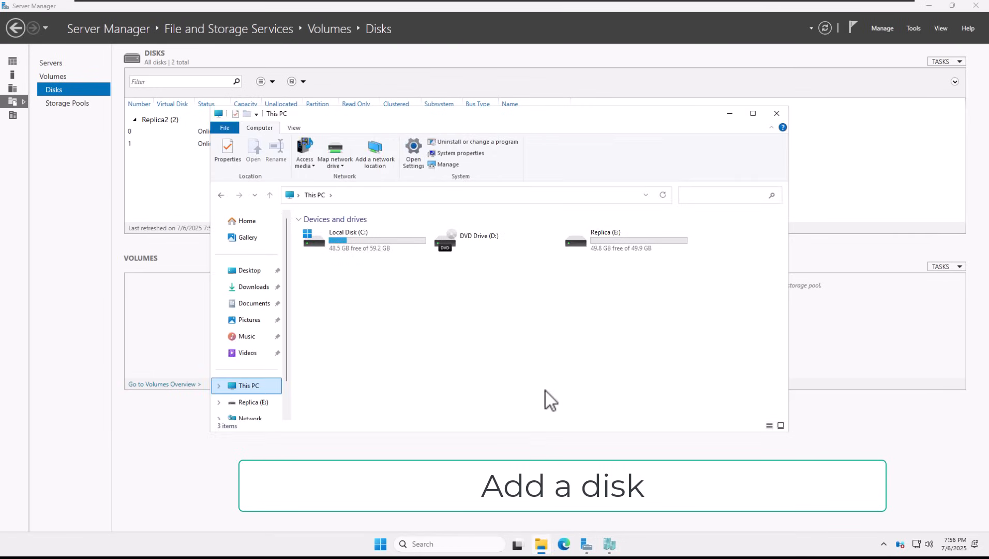
mouse_move(615, 544)
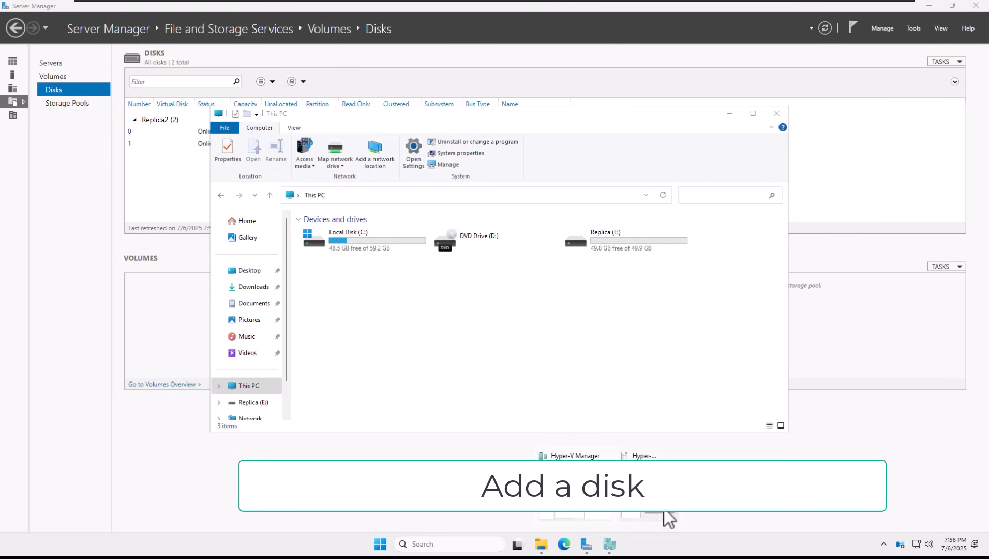
left_click(663, 517)
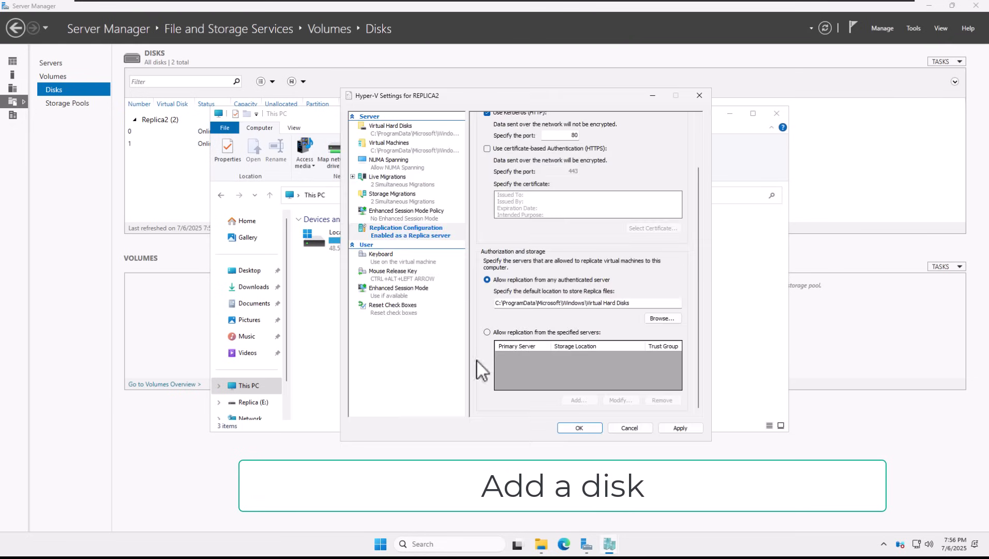
Step: Create a folder named Replica on the Replica (E:) drive and set it as the default location for Replica files
left_click(655, 316)
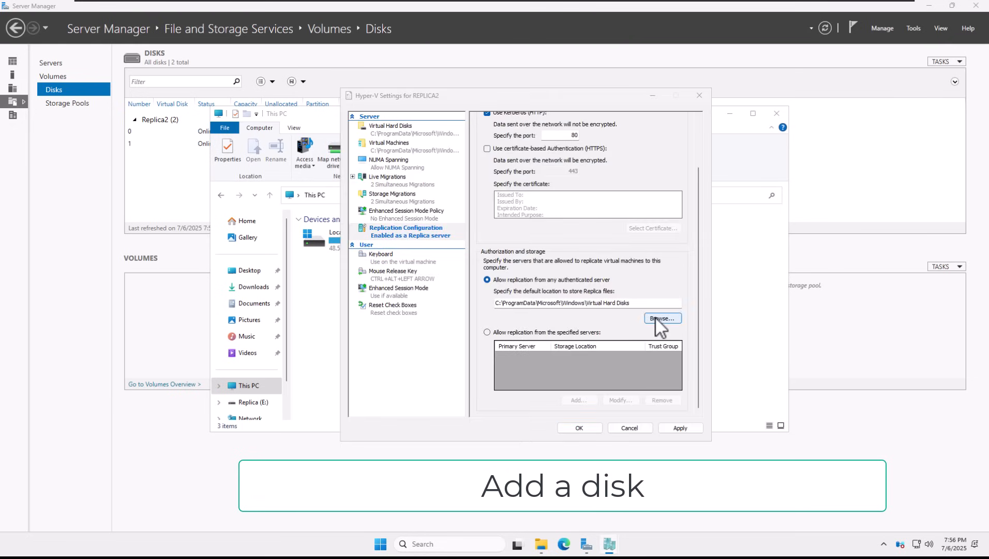
scroll(398, 318, "down", 2)
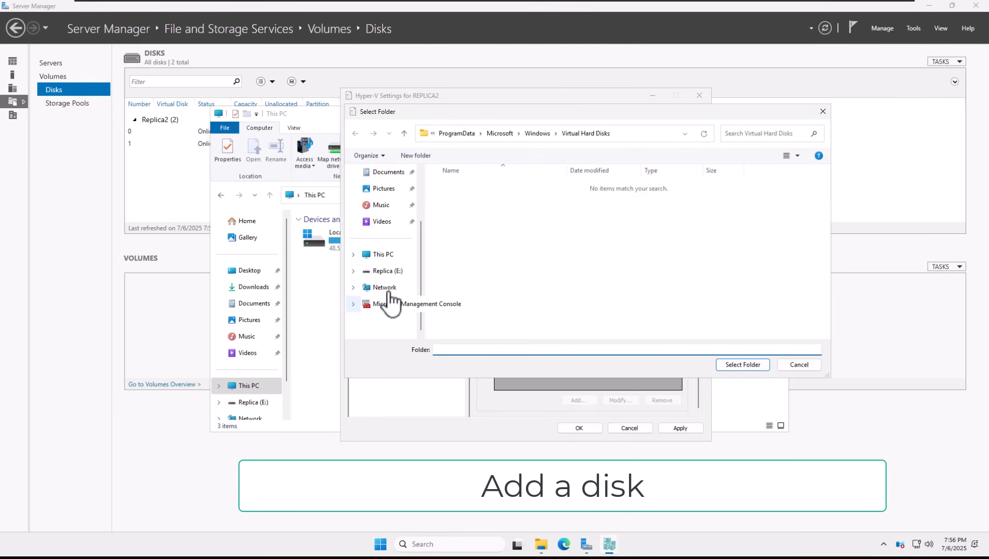
left_click(387, 271)
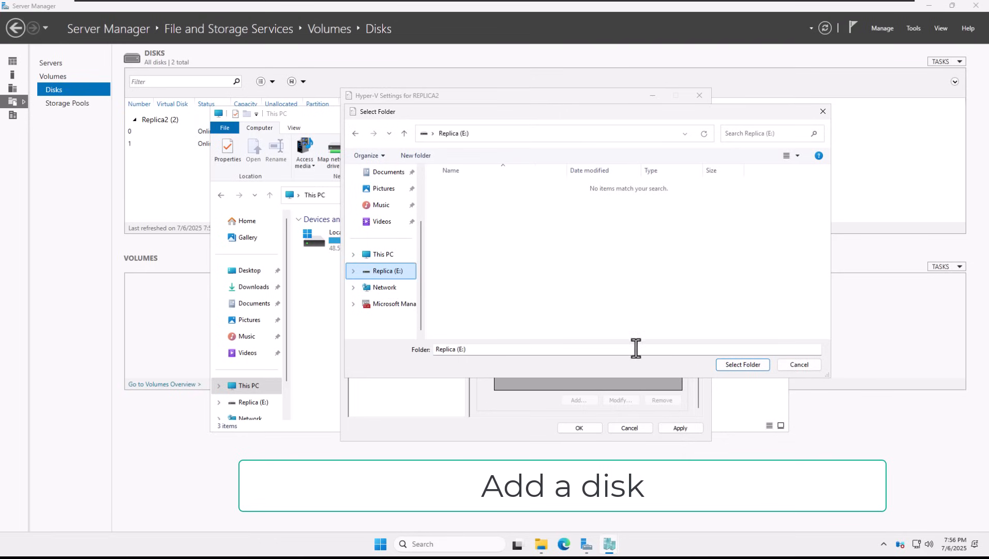
left_click(409, 157)
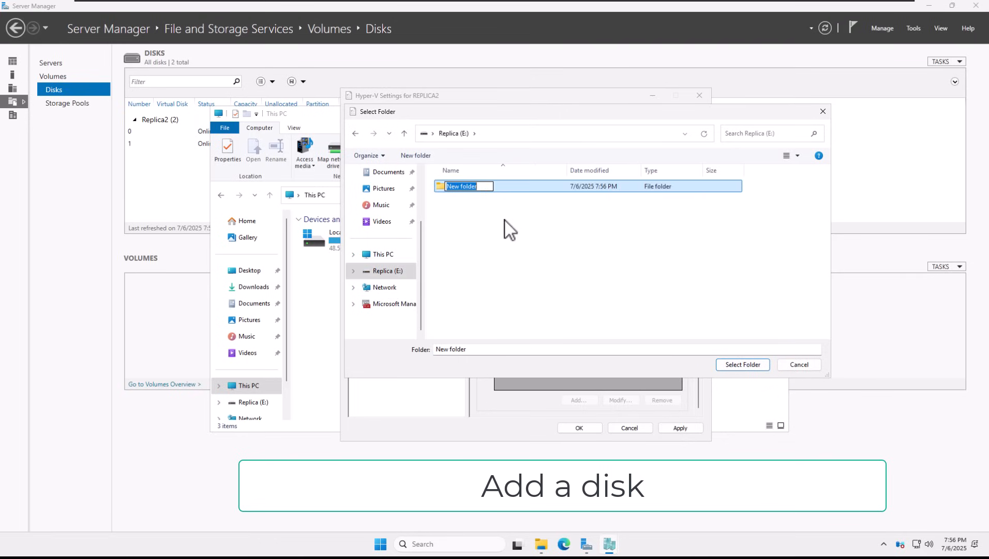
type("Replica")
left_click(511, 188)
double_click(510, 188)
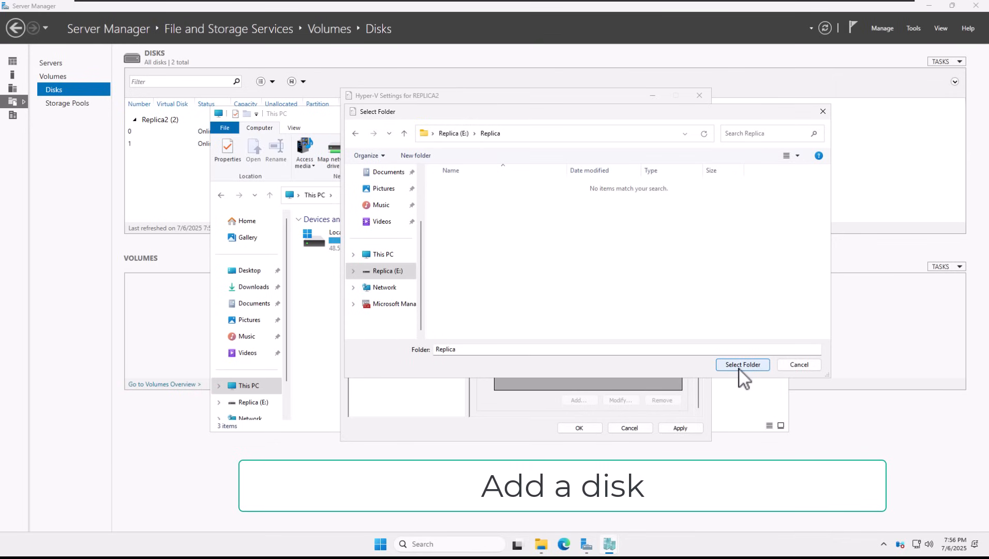
left_click(743, 365)
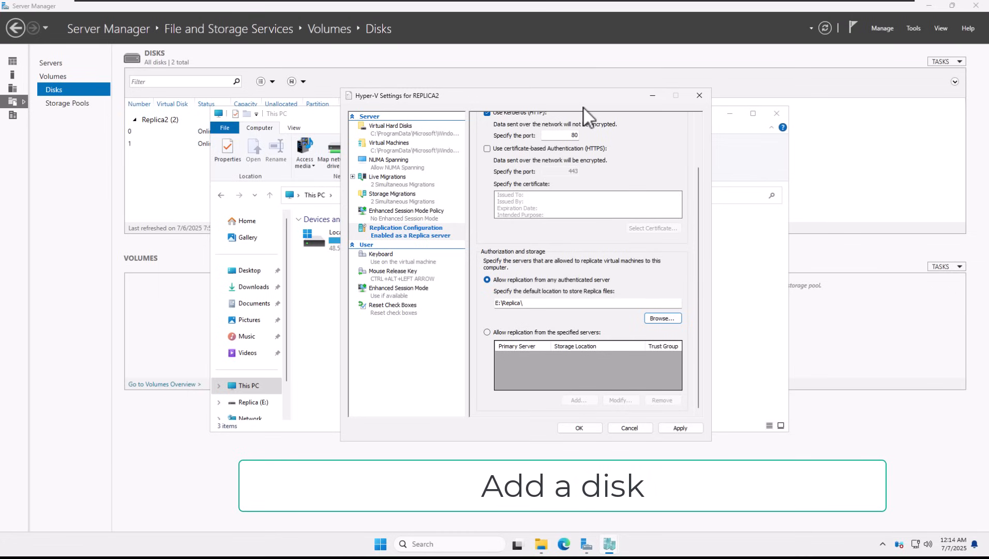
Step: Apply the replication configuration, acknowledge the firewall notice, and close the Hyper-V settings
left_click(670, 432)
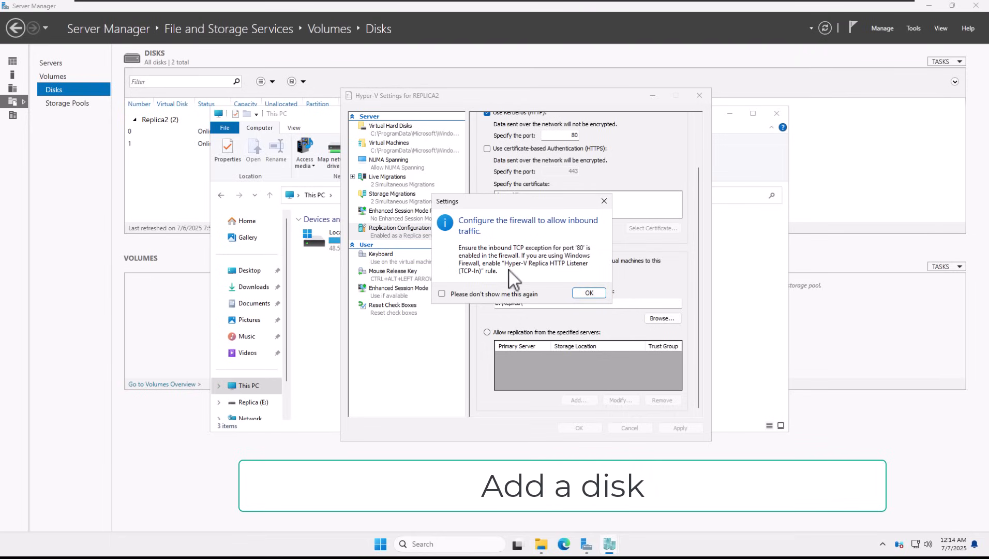
left_click(576, 292)
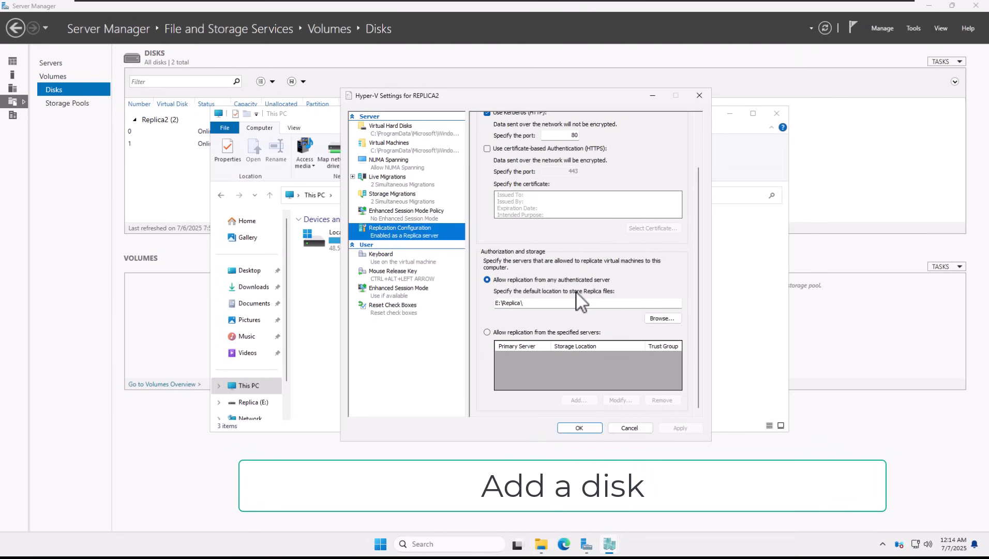
left_click(580, 428)
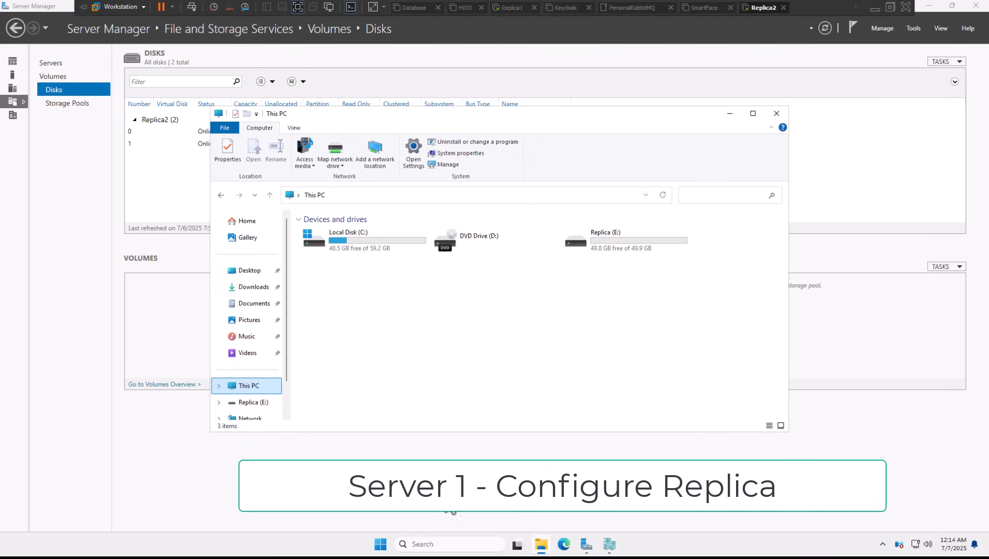
Step: Connect Hyper-V Manager to another virtualization server, the computer Replica1
left_click(602, 547)
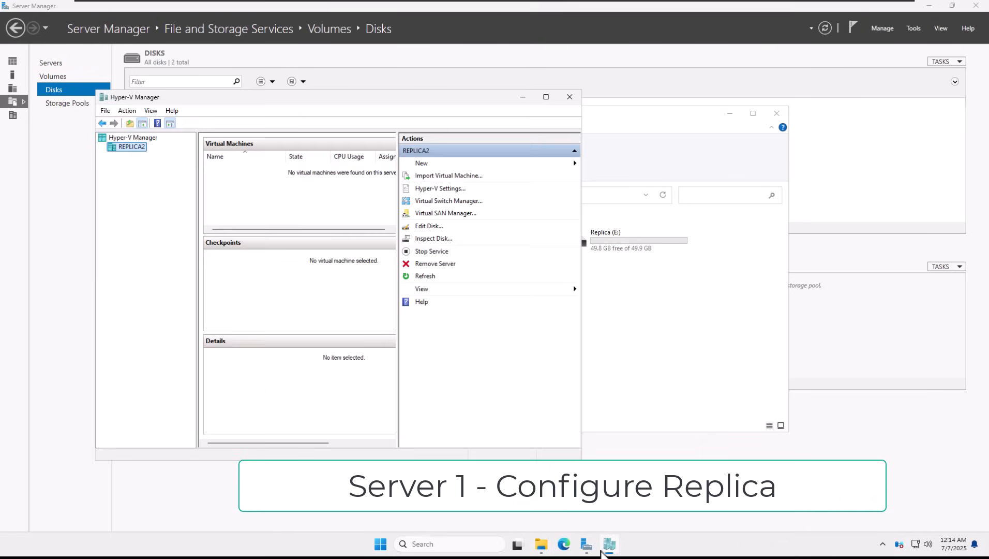
left_click(133, 138)
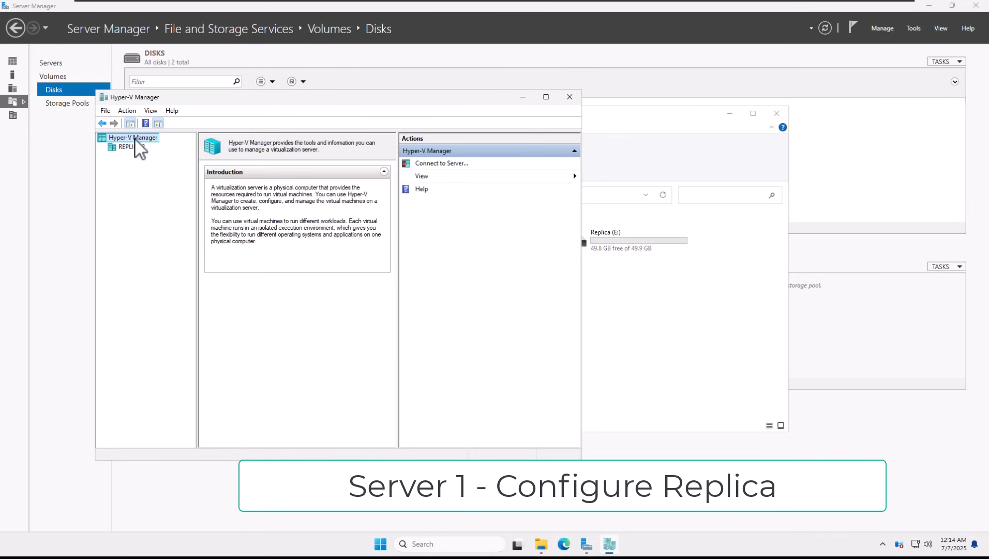
left_click(441, 163)
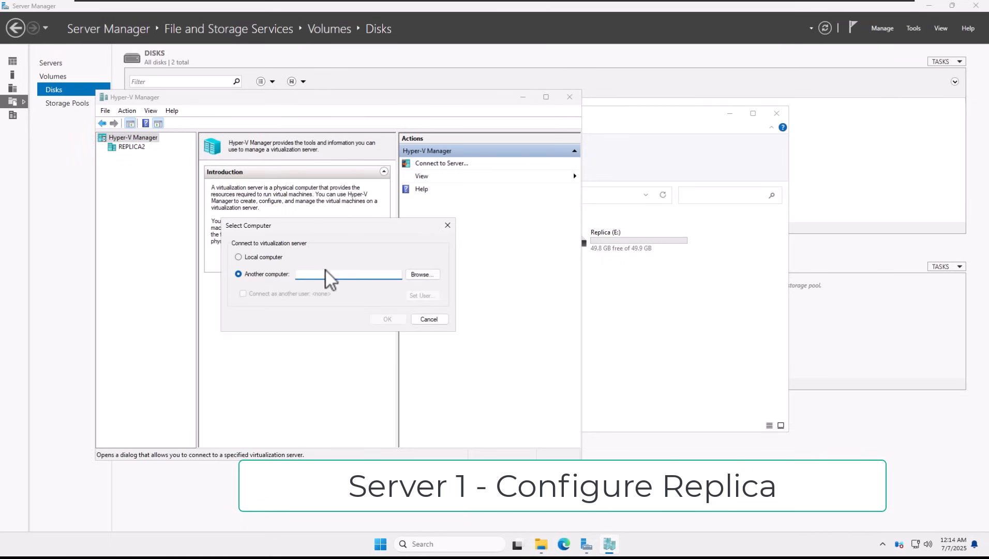
type("Re")
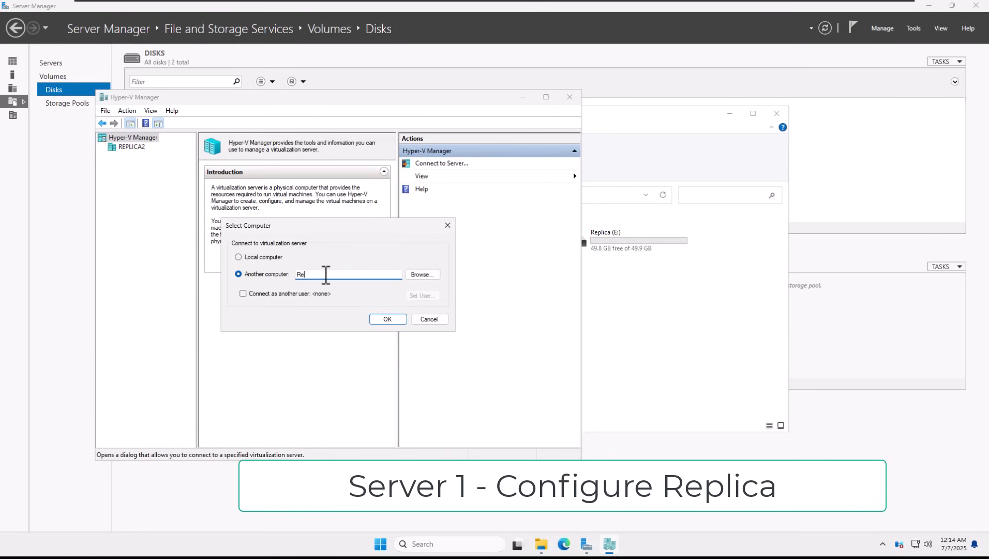
type("plica1")
left_click(399, 323)
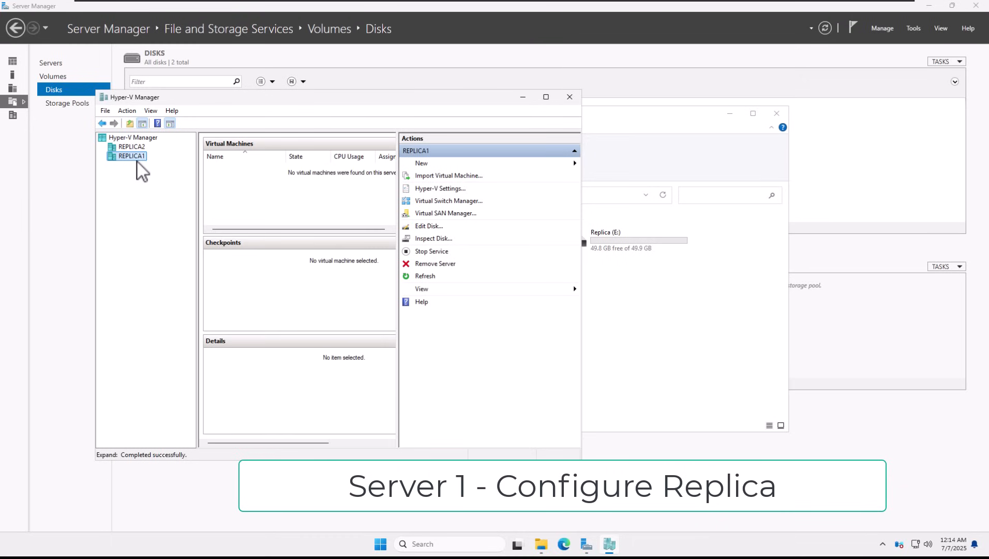
Step: Switch to the Replica1 virtual machine and open Server Manager there
mouse_move(154, 7)
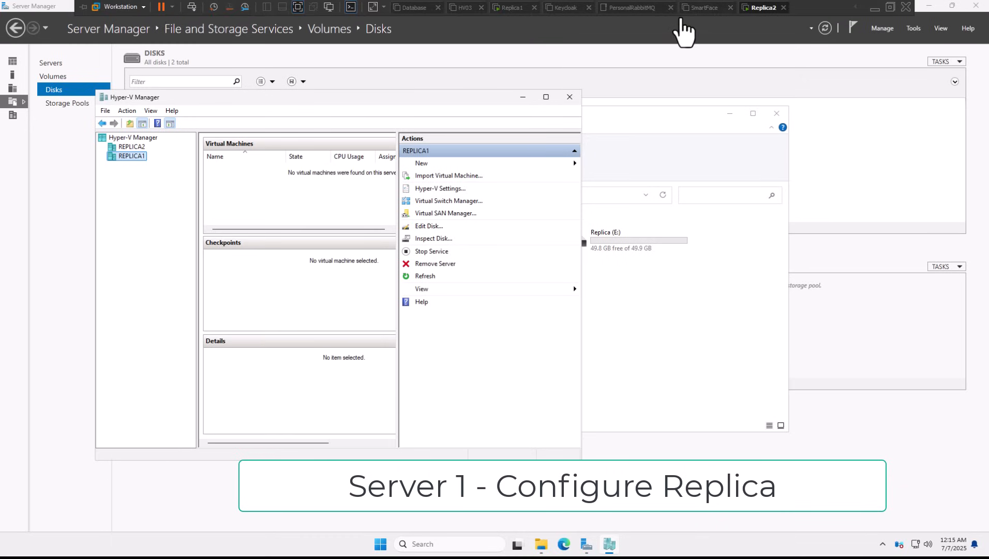
left_click(521, 8)
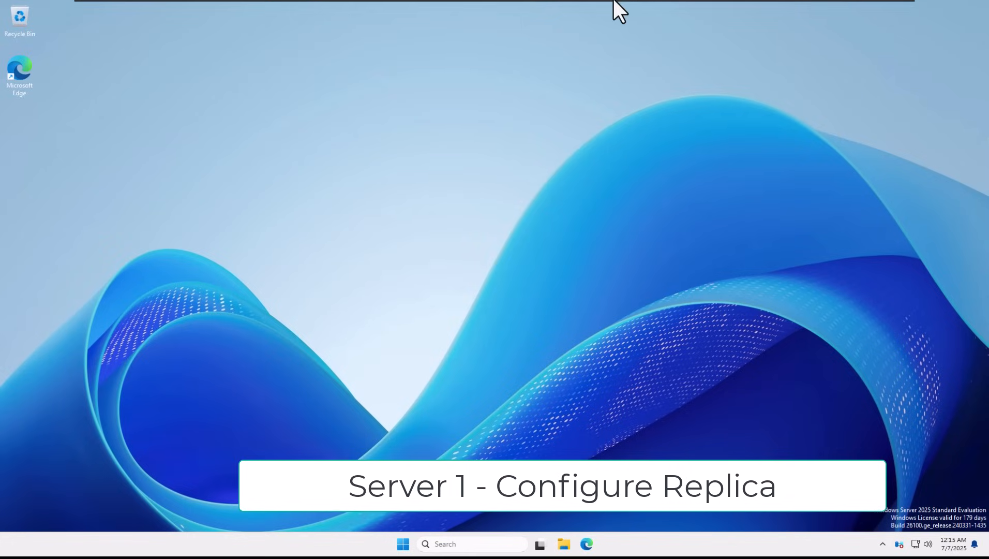
left_click(403, 544)
left_click(422, 235)
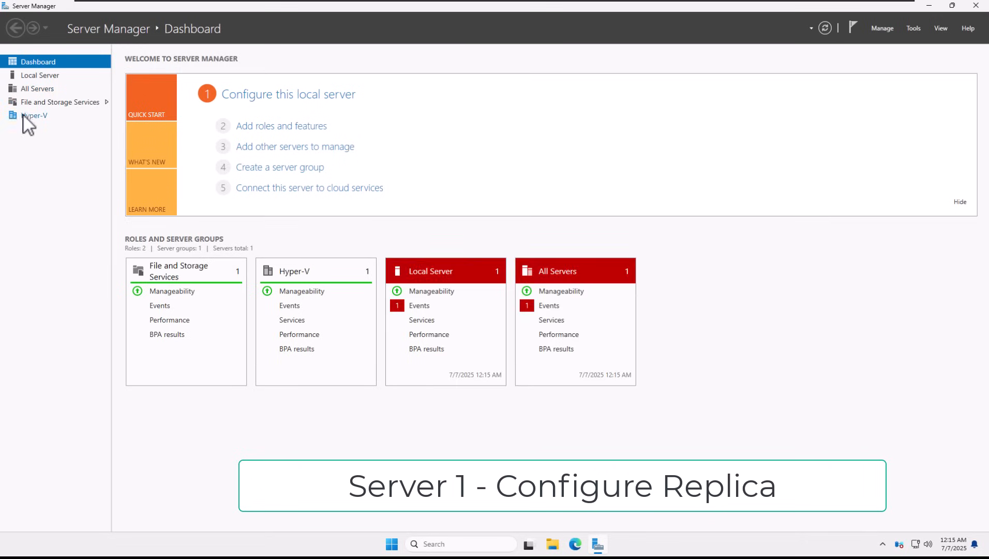
Step: Open Hyper-V Manager for the REPLICA1 server from Server Manager's Hyper-V role and select REPLICA1
left_click(24, 116)
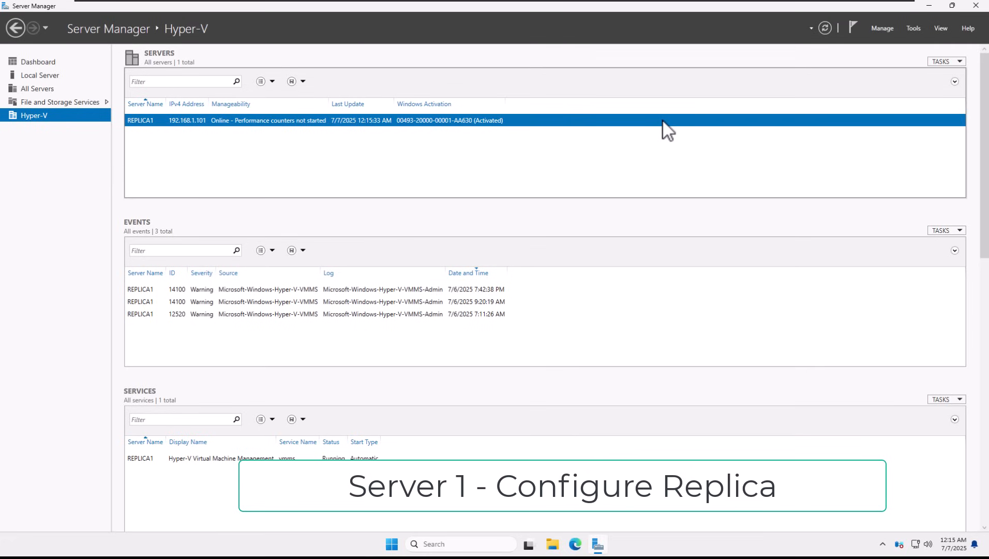
right_click(627, 122)
left_click(645, 198)
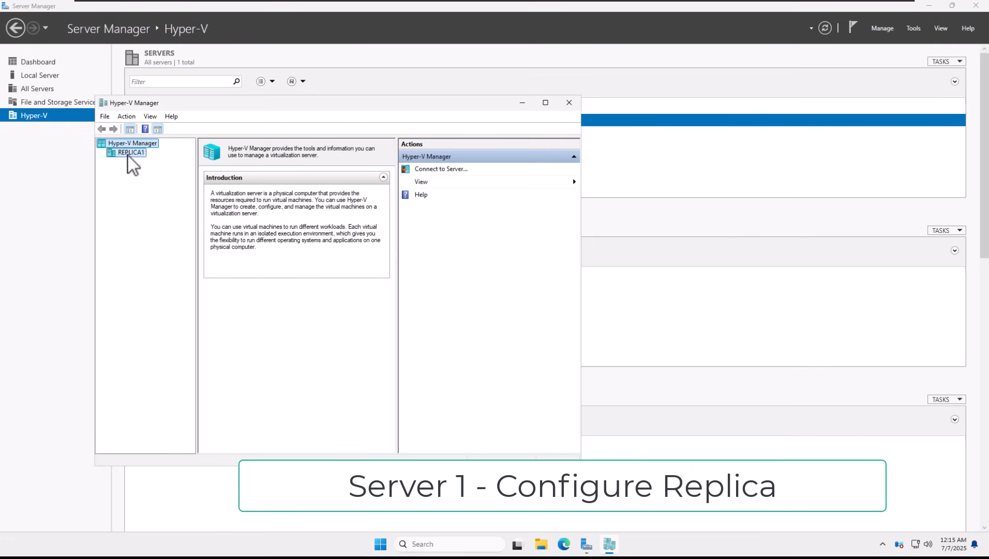
left_click(129, 152)
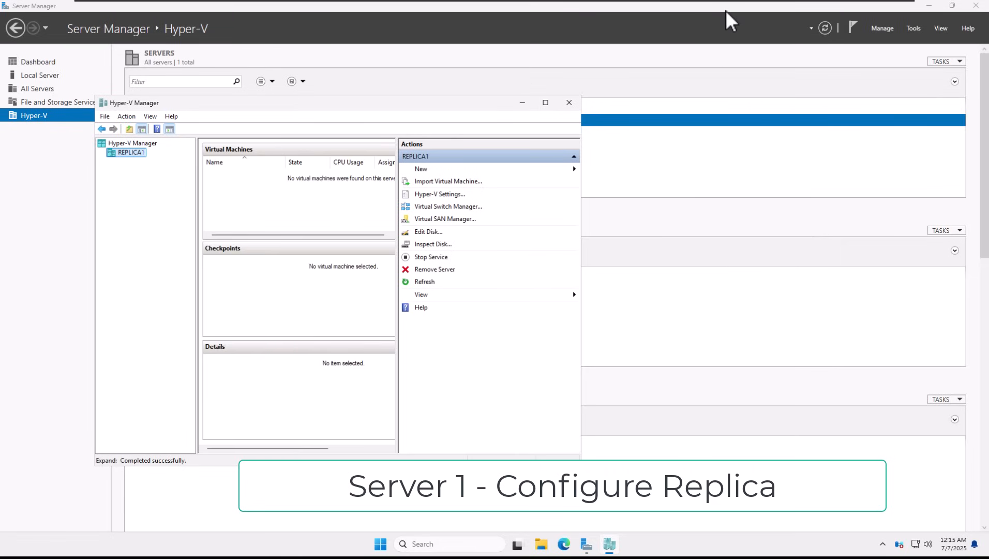
Step: Compare the Replica (E:) drives in File Explorer on the Replica1 and Replica2 machines
left_click(744, 8)
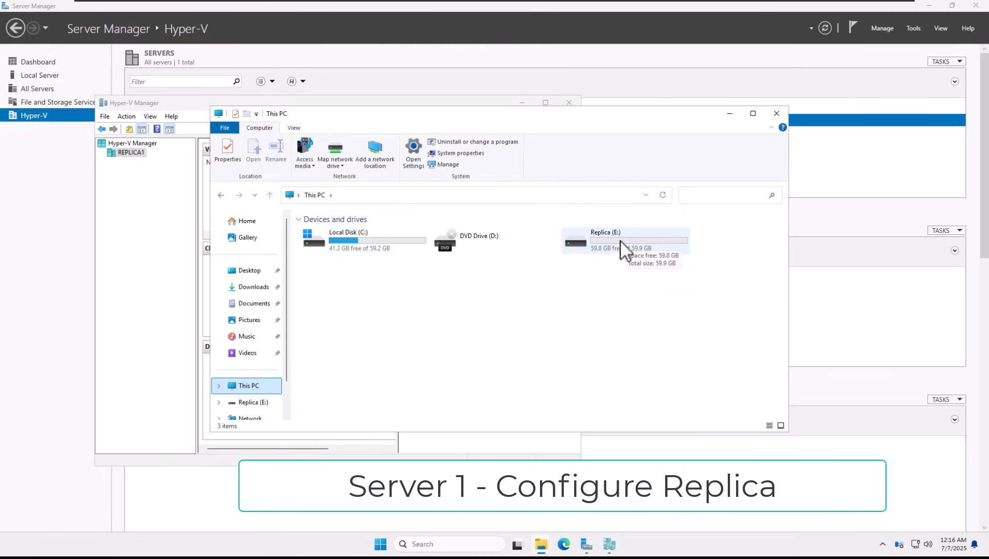
mouse_move(651, 1)
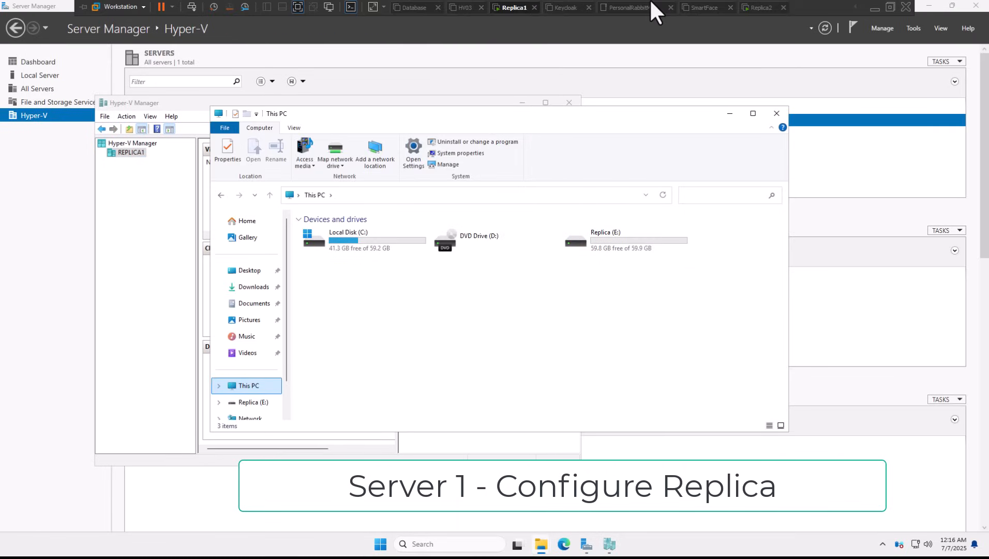
left_click(758, 7)
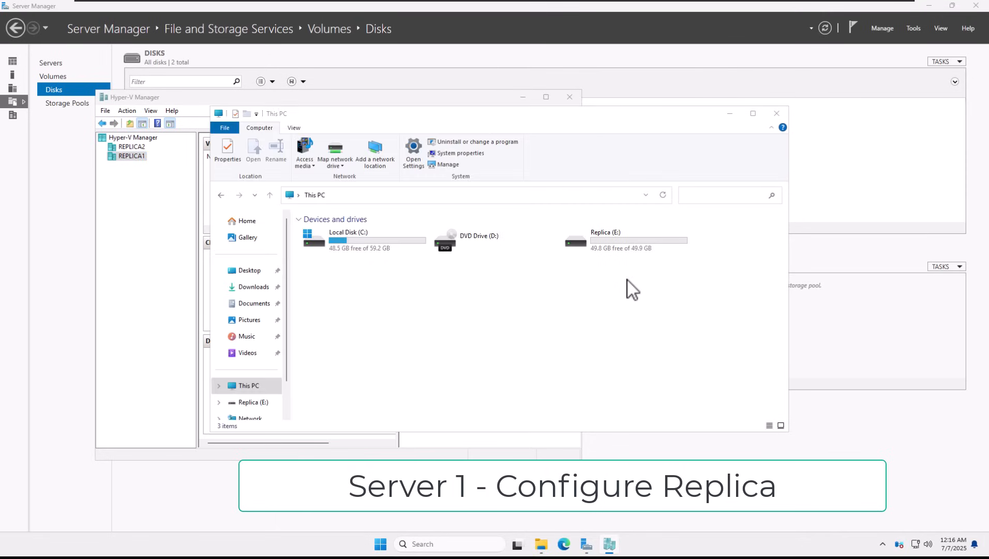
mouse_move(708, 1)
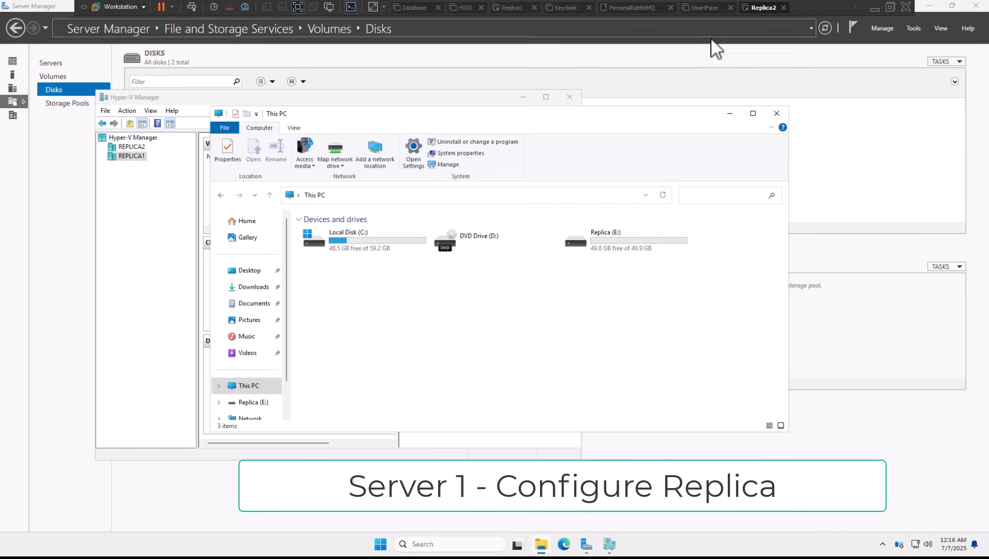
left_click(141, 220)
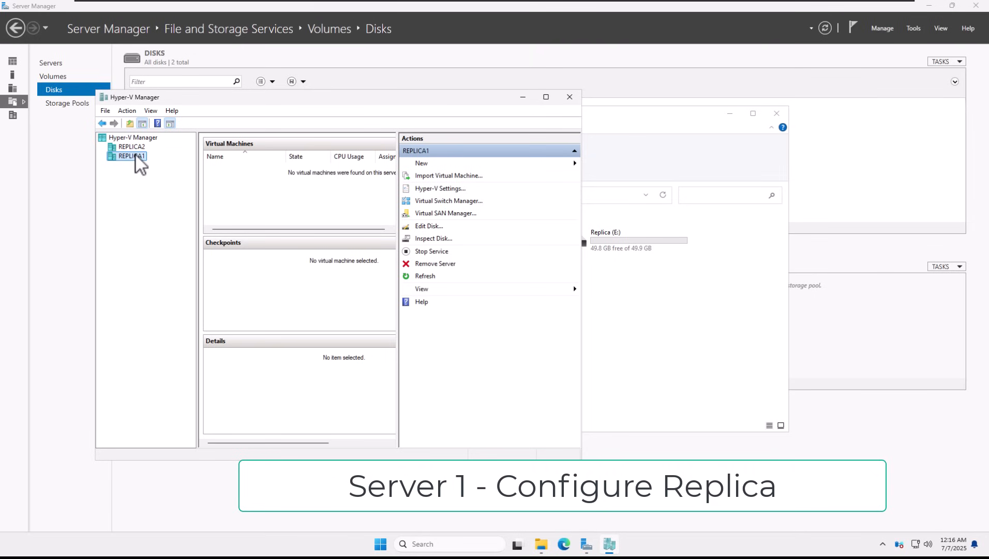
left_click(447, 189)
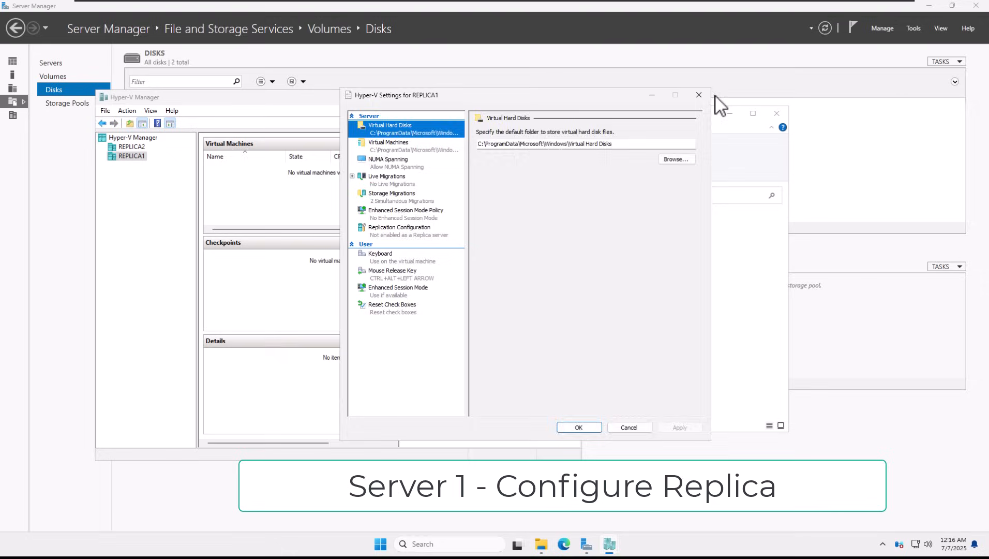
left_click(698, 94)
Step: Return to the Replica1 machine and open the Hyper-V settings for REPLICA1
mouse_move(838, 8)
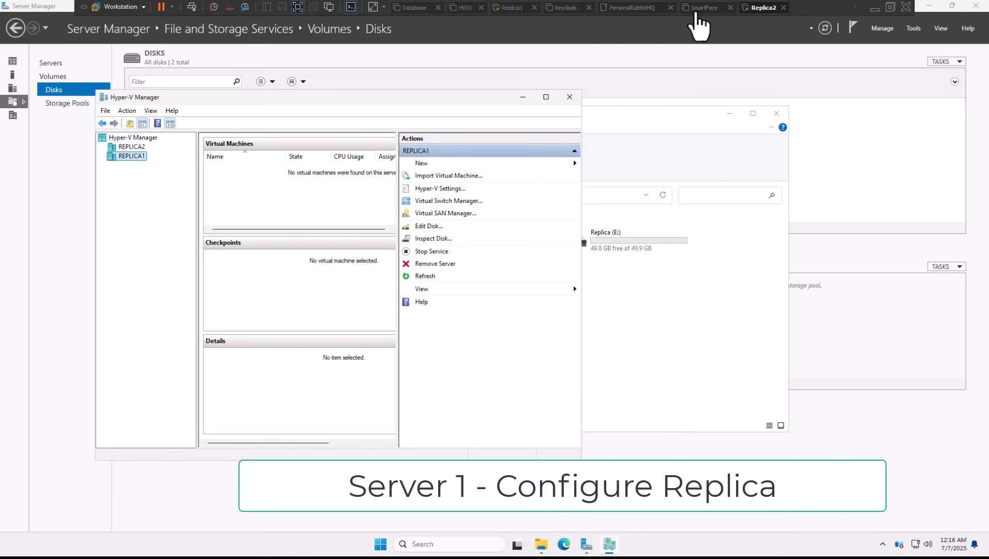
left_click(514, 7)
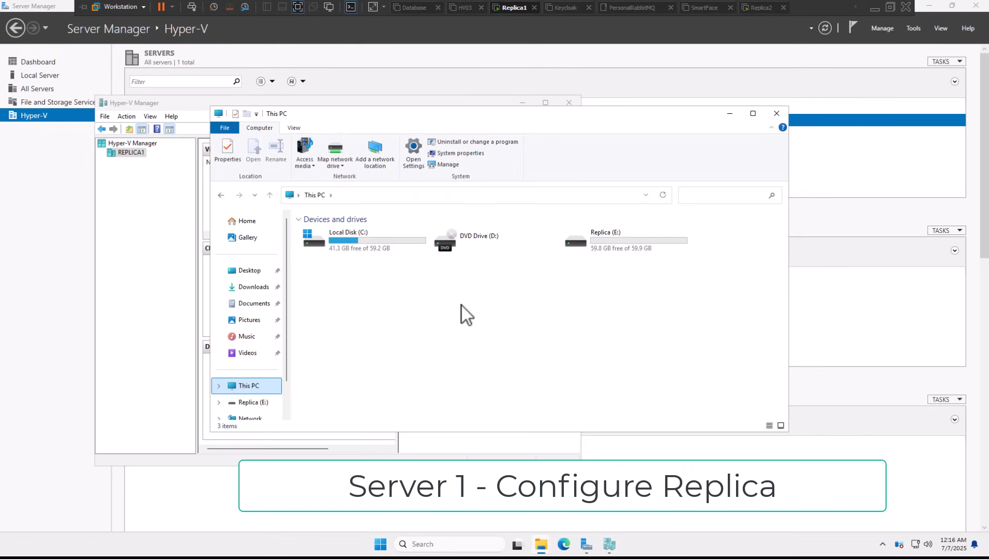
left_click(188, 282)
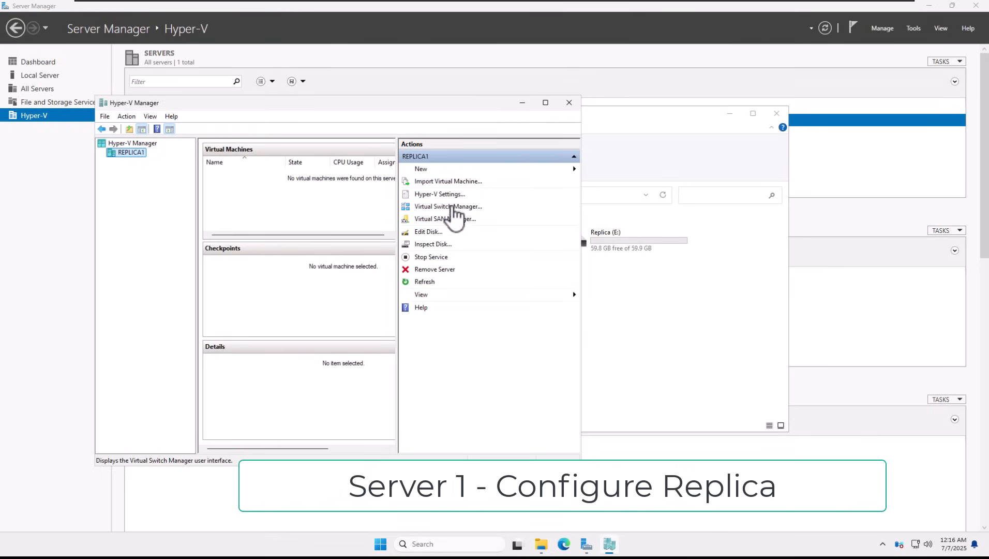
left_click(450, 195)
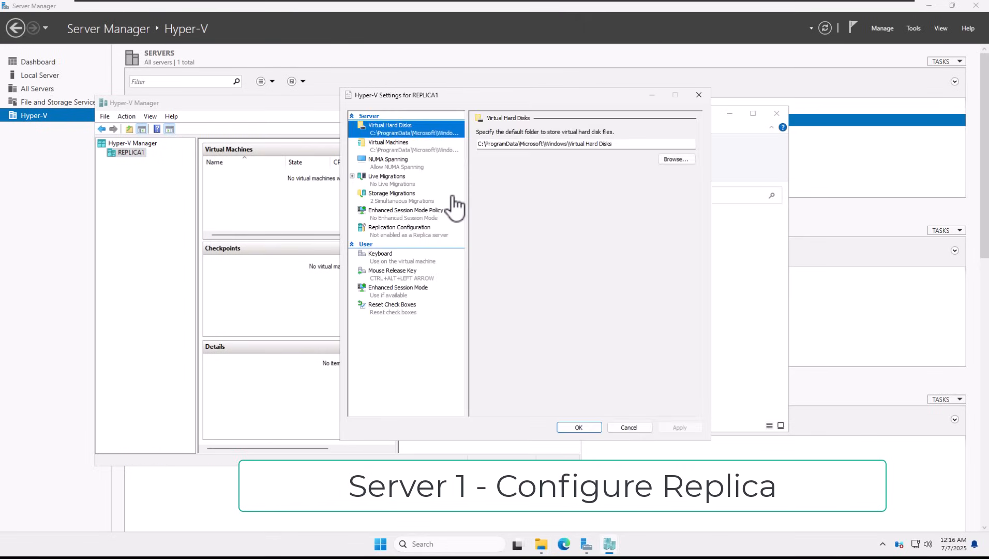
Step: Enable REPLICA1 as a Replica server using Kerberos (HTTP) and allow replication from any authenticated server
left_click(414, 235)
left_click(478, 133)
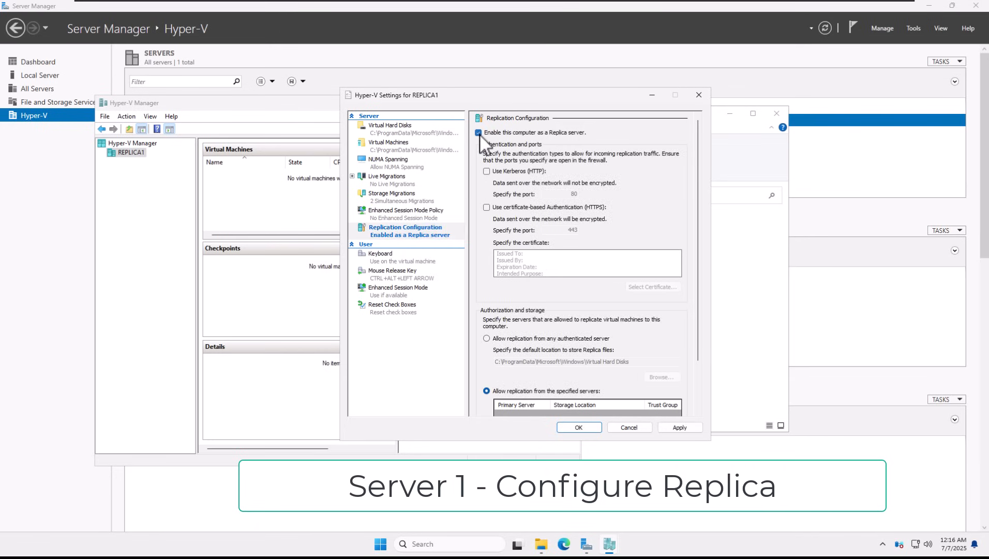
left_click(486, 172)
left_click(486, 338)
scroll(564, 346, "down", 2)
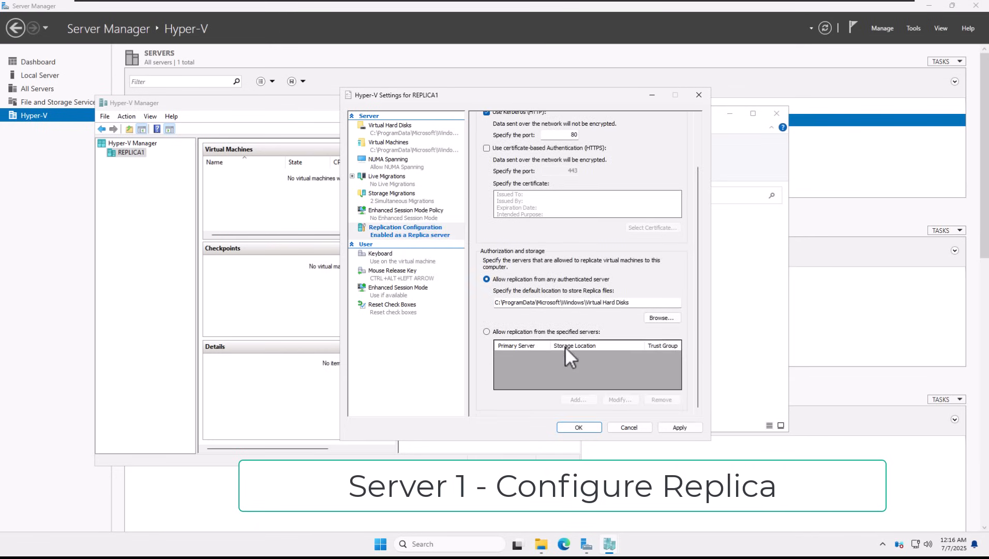
Step: Create a folder named Replica on REPLICA1's Replica (E:) drive and set it as the default location for Replica files
left_click(660, 318)
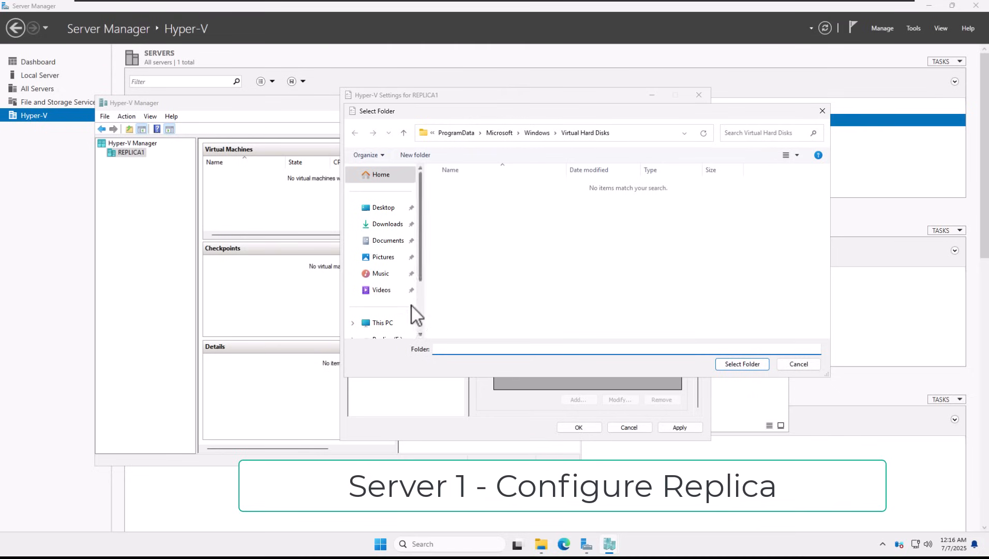
scroll(408, 310, "down", 2)
left_click(385, 270)
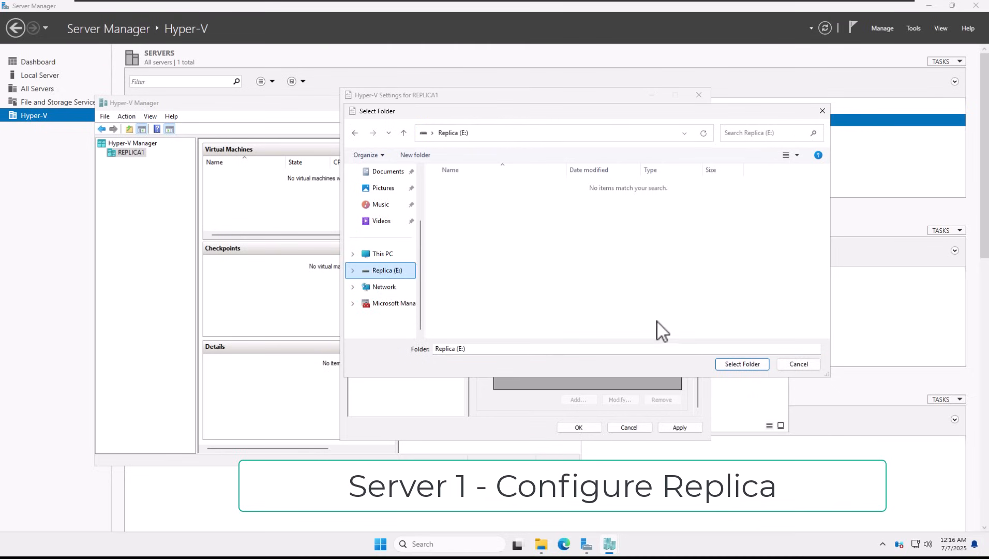
left_click(426, 157)
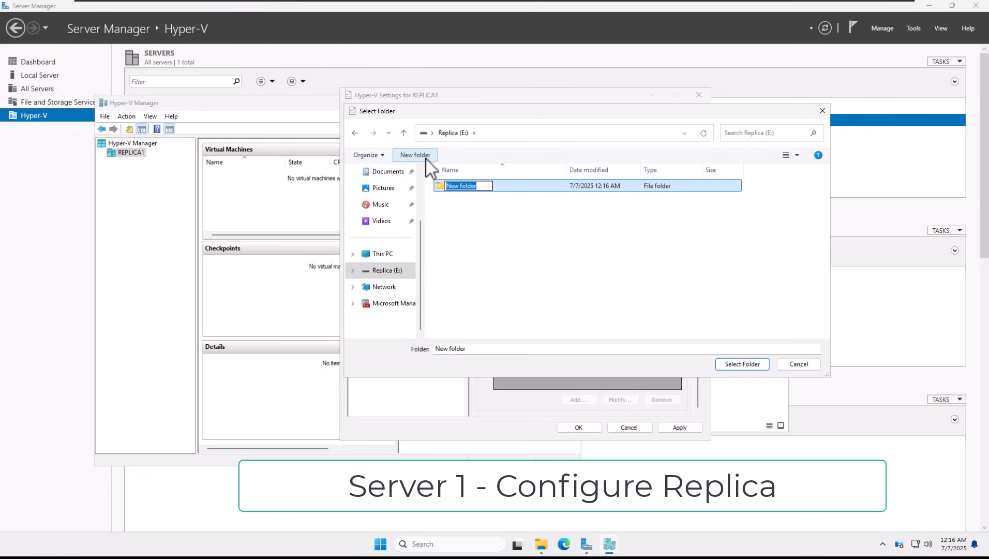
type("Replica")
key("Return")
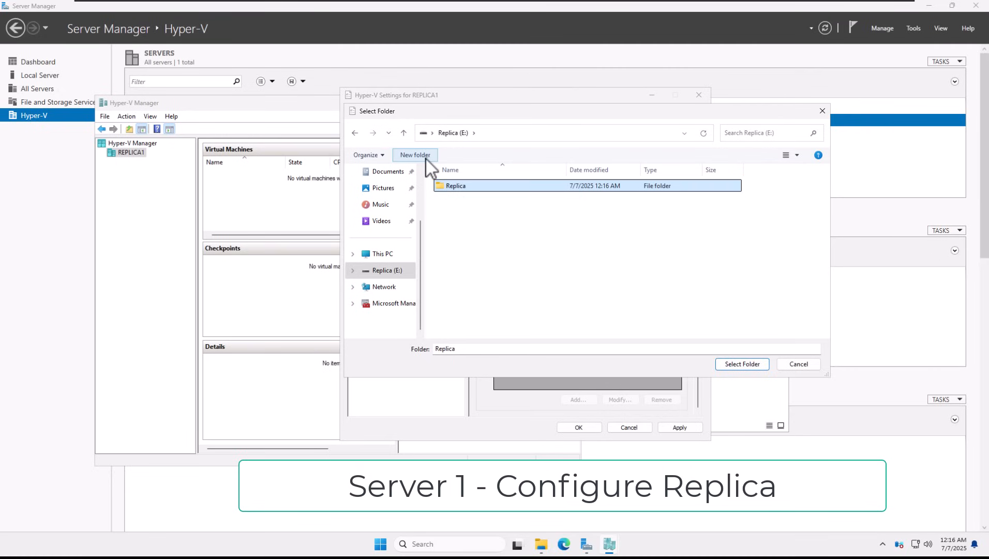
left_click(732, 364)
Step: Apply REPLICA1's replication configuration, acknowledge the firewall notice, and close the settings and Hyper-V Manager
left_click(672, 428)
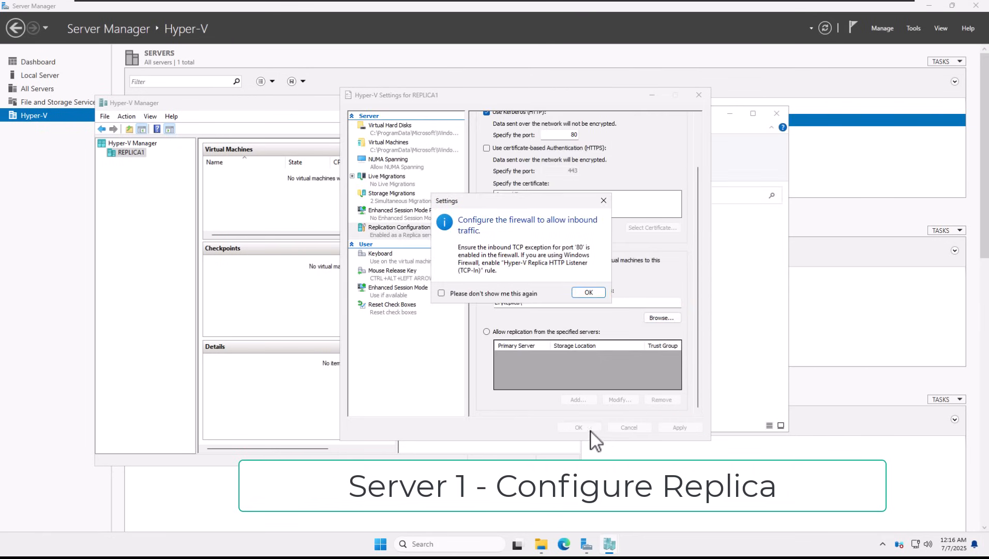
left_click(580, 296)
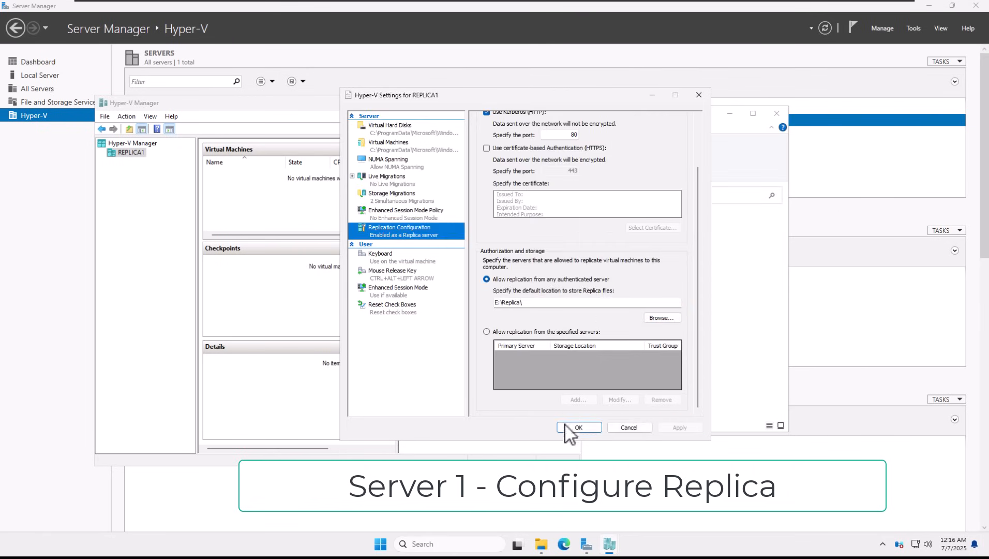
left_click(570, 429)
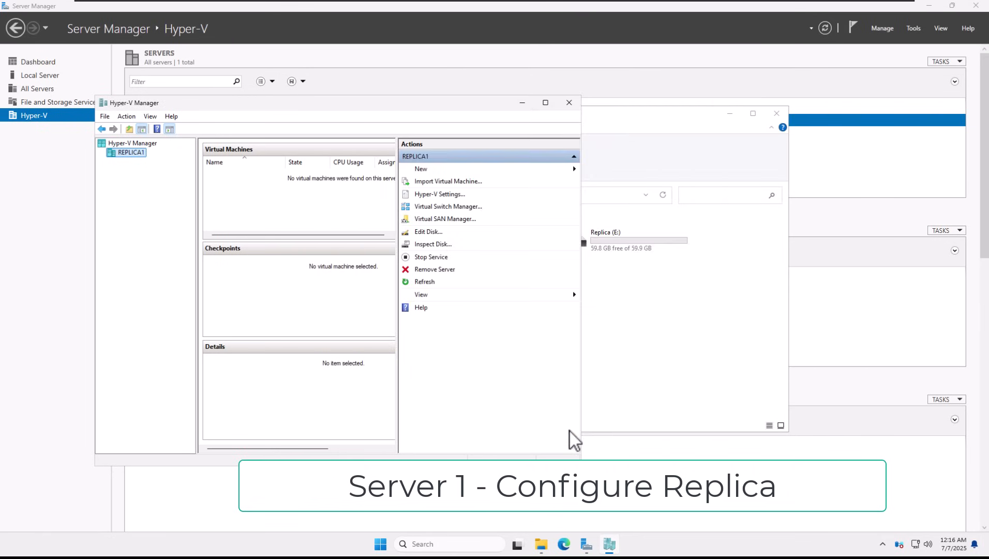
left_click(574, 106)
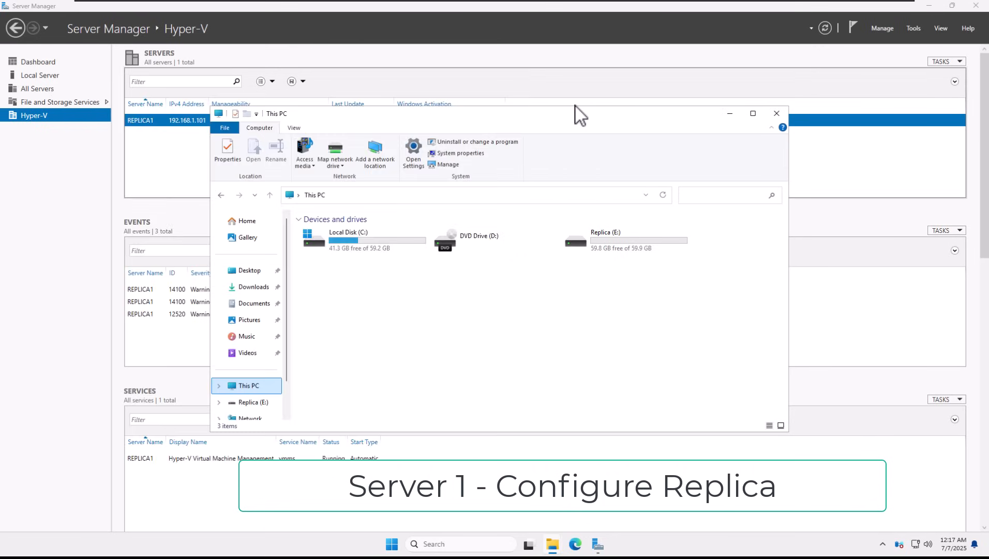